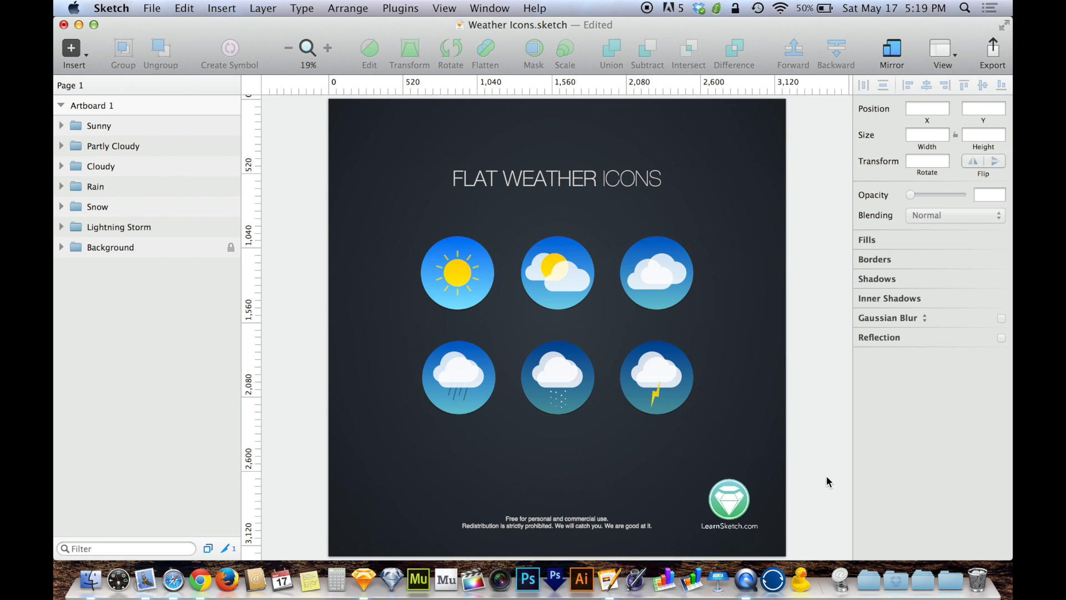
# Browse the Freebies page in the browser, then return to the Sketch document
pyautogui.click(839, 588)
pyautogui.scroll(-10, 720, 416)
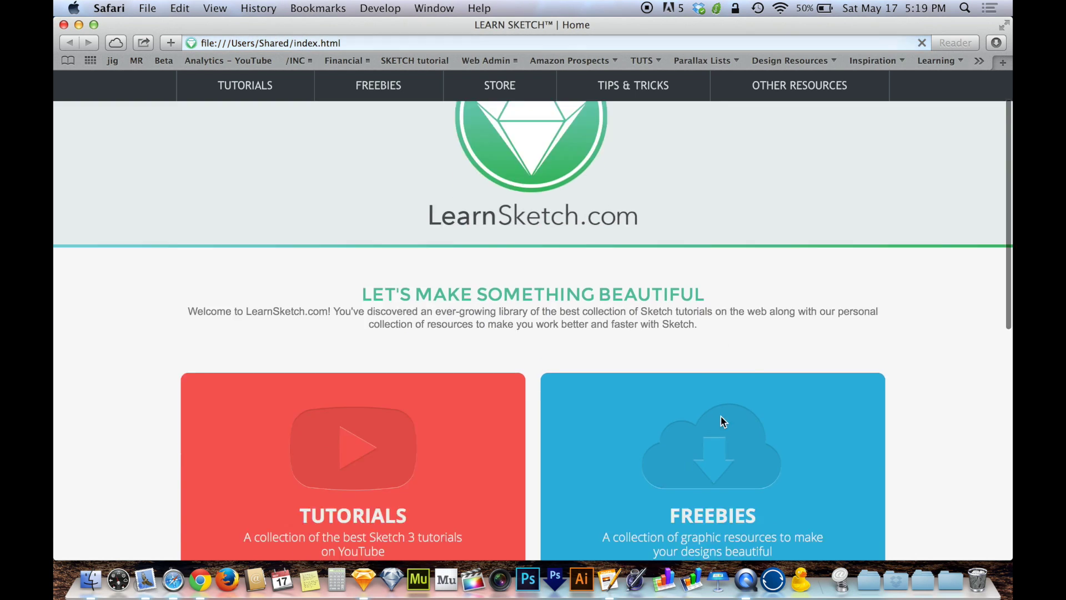
pyautogui.click(747, 271)
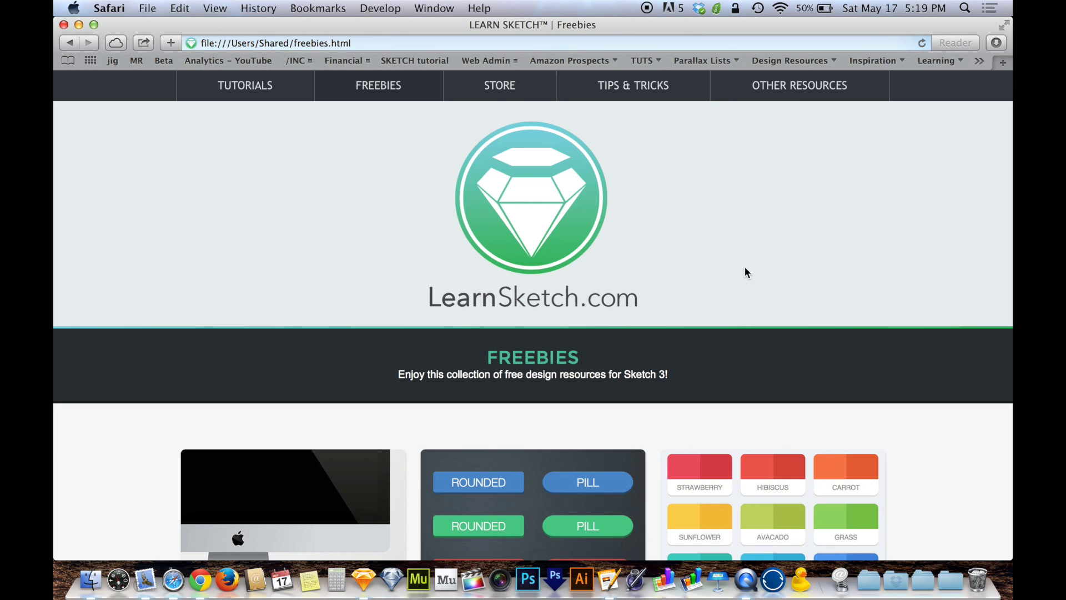
pyautogui.scroll(-15, 746, 270)
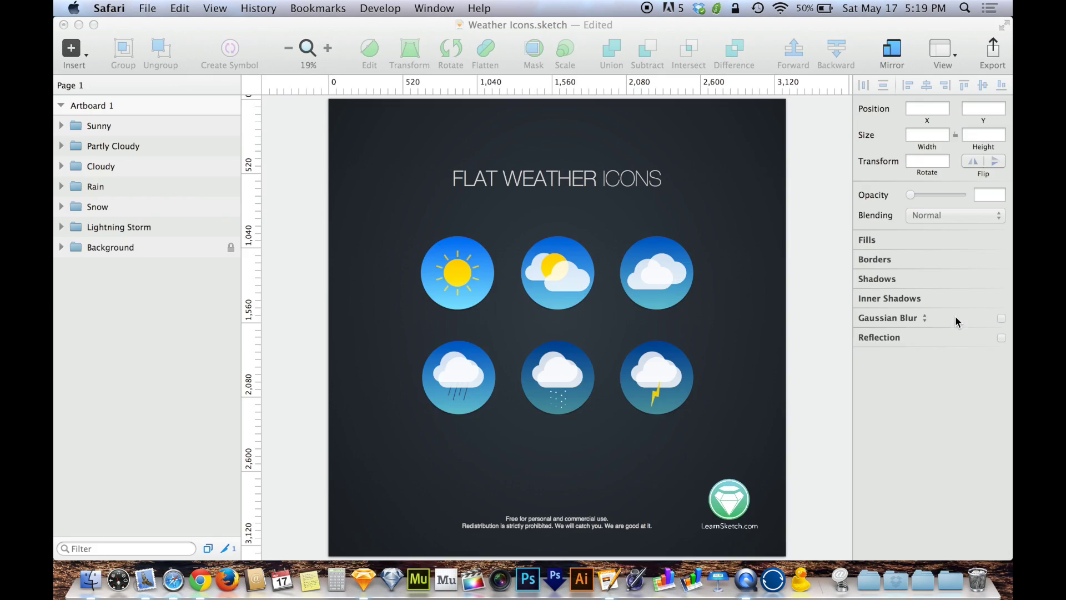
pyautogui.click(811, 334)
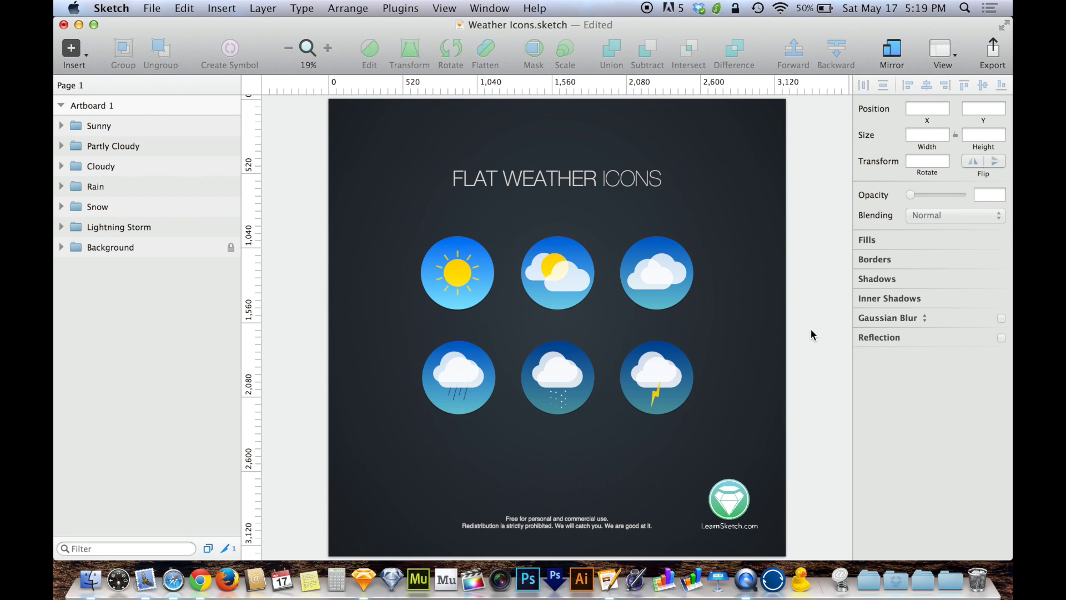
# Select the Cloudy icon group, zoom to it with Cmd+2, and enter the group
pyautogui.click(663, 257)
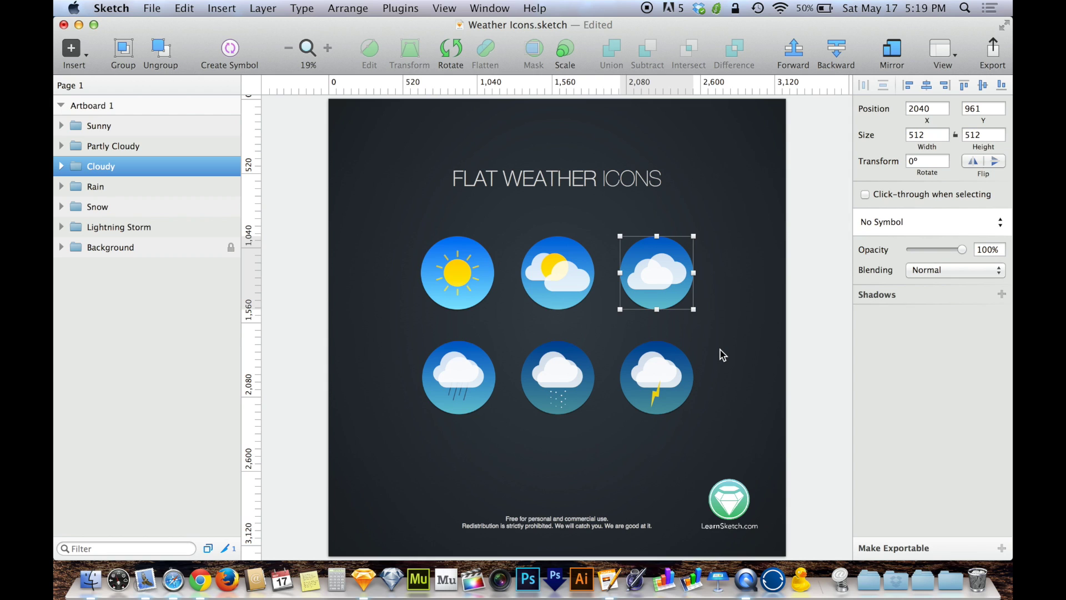
pyautogui.press('super+2')
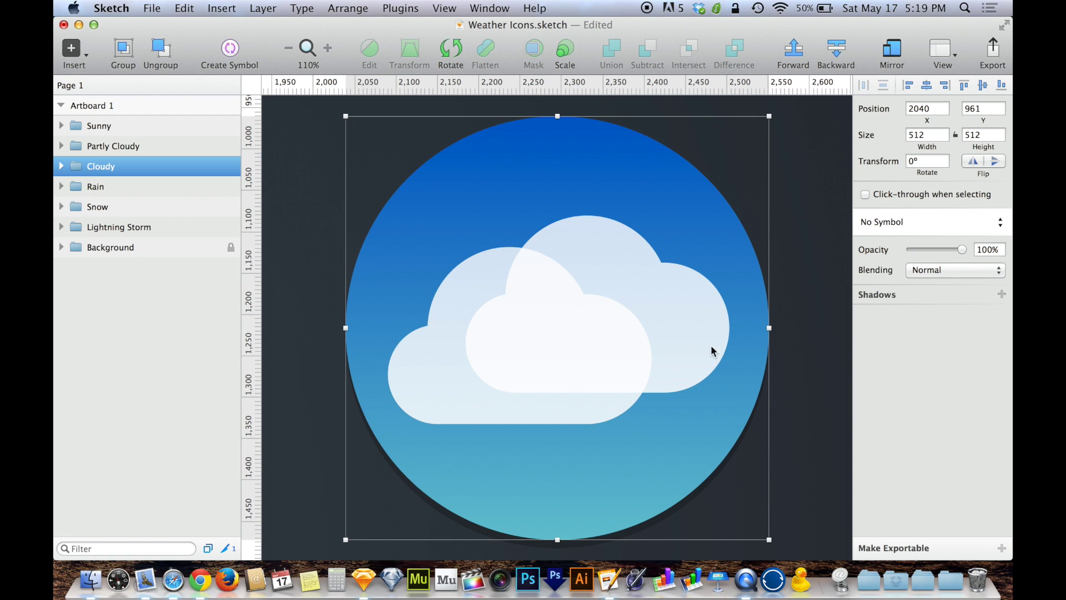
pyautogui.doubleClick(526, 253)
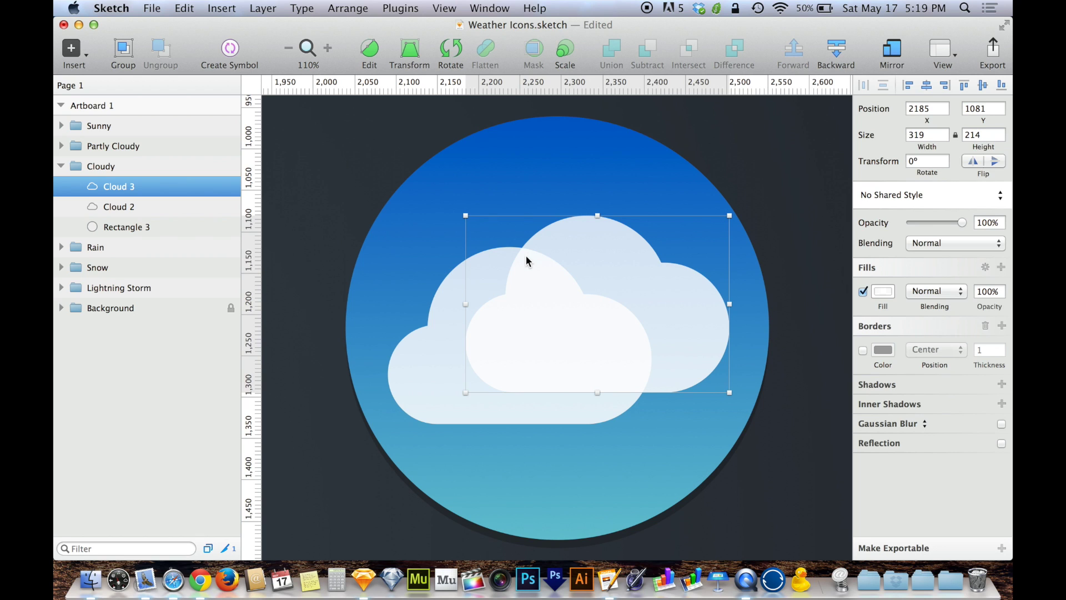
# Select both cloud shapes, Cloud 2 and Cloud 3, together
pyautogui.click(426, 389)
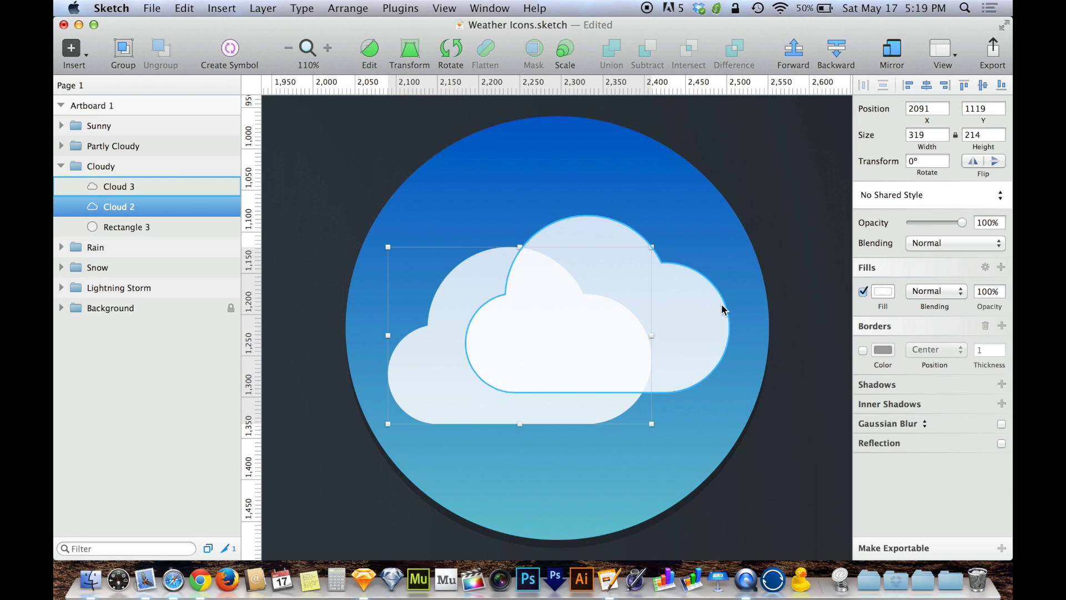
pyautogui.click(694, 330)
pyautogui.click(409, 365)
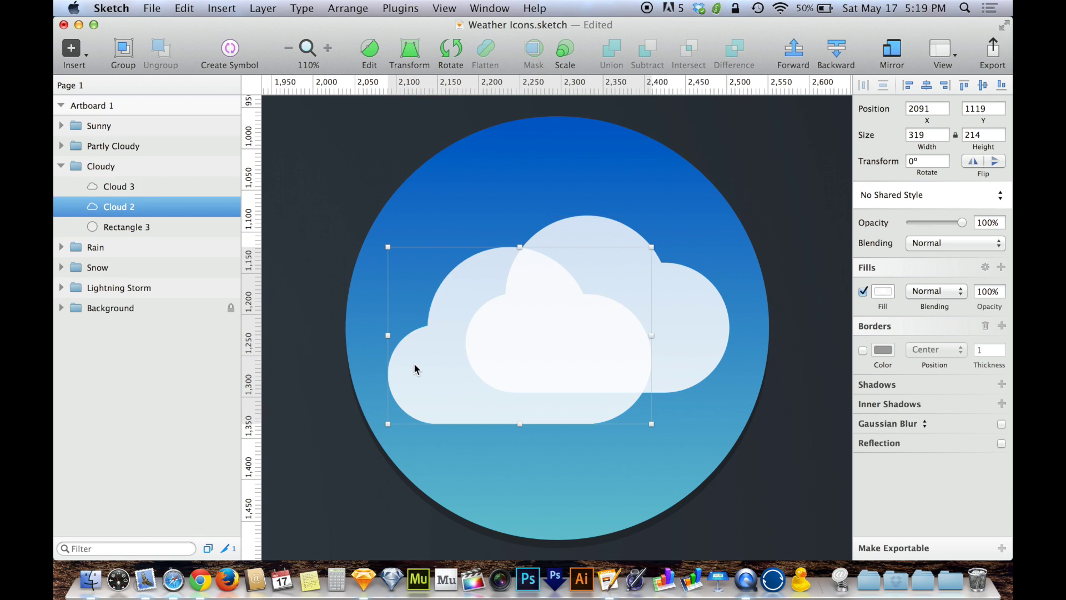
pyautogui.click(684, 335)
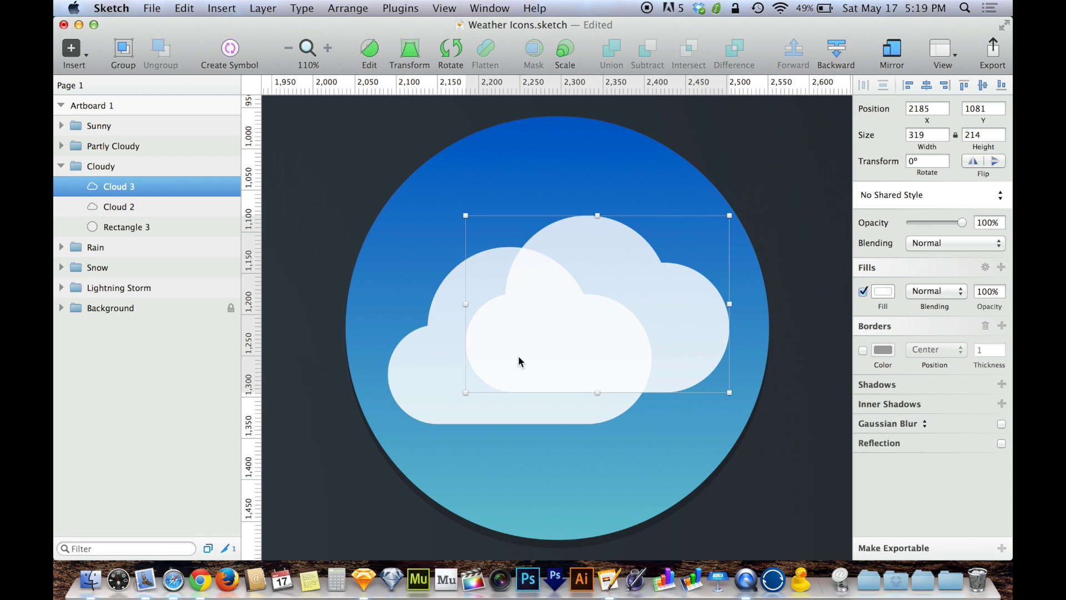
pyautogui.click(438, 378)
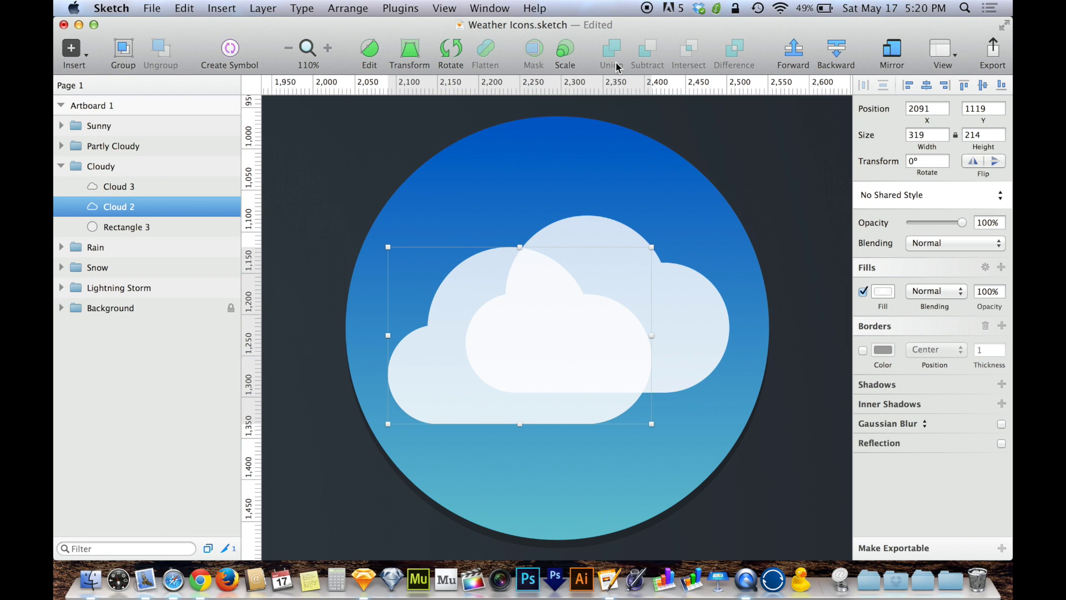
pyautogui.keyDown('shift'); pyautogui.click(667, 309); pyautogui.keyUp('shift')
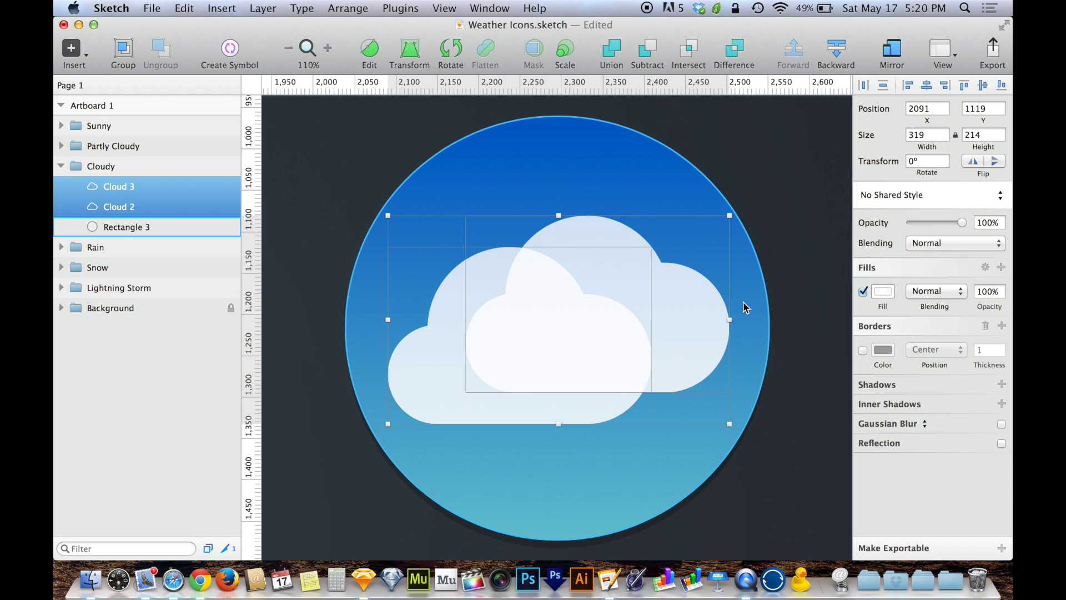
# Union Cloud 2 and Cloud 3 into a single 413 × 252 cloud shape
pyautogui.click(611, 52)
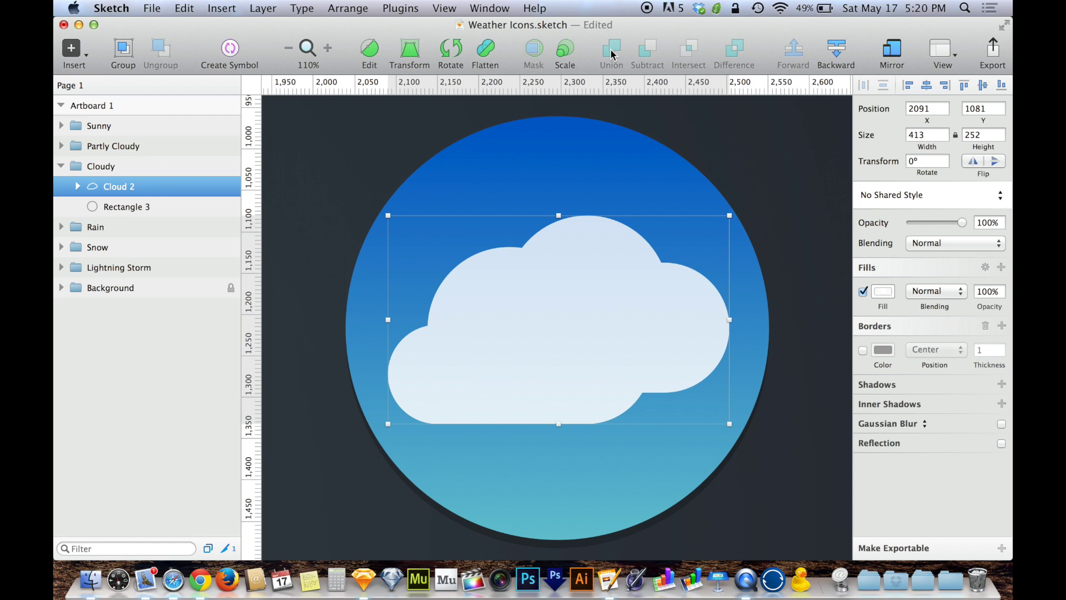
pyautogui.moveTo(157, 189)
# Inside the merged Cloud 2, drag Cloud 3 slightly down and left
pyautogui.click(76, 185)
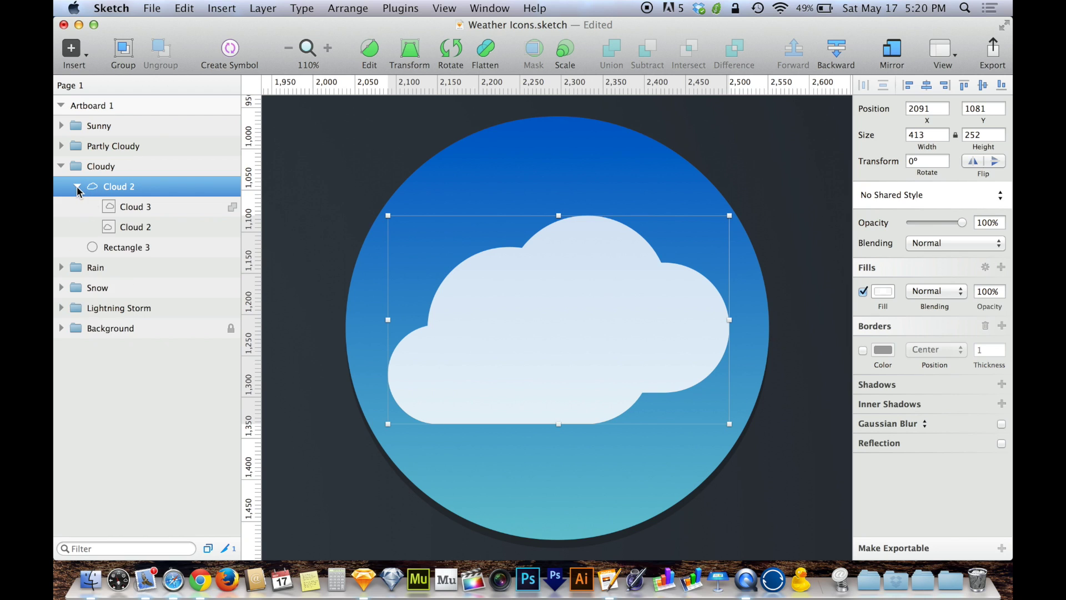
pyautogui.click(136, 210)
pyautogui.click(136, 223)
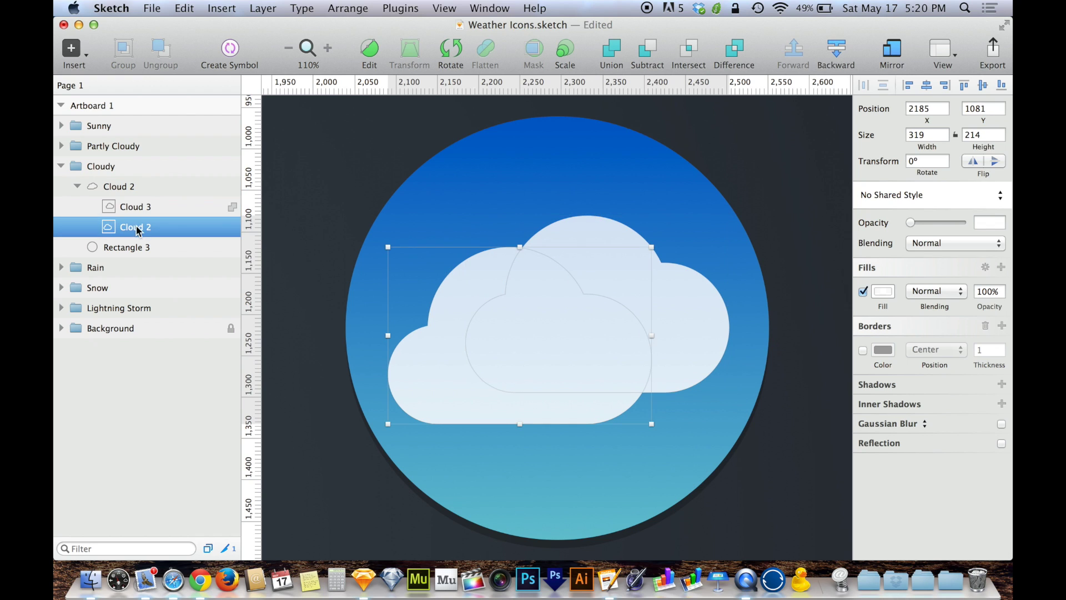
pyautogui.click(136, 210)
pyautogui.click(136, 219)
pyautogui.click(137, 213)
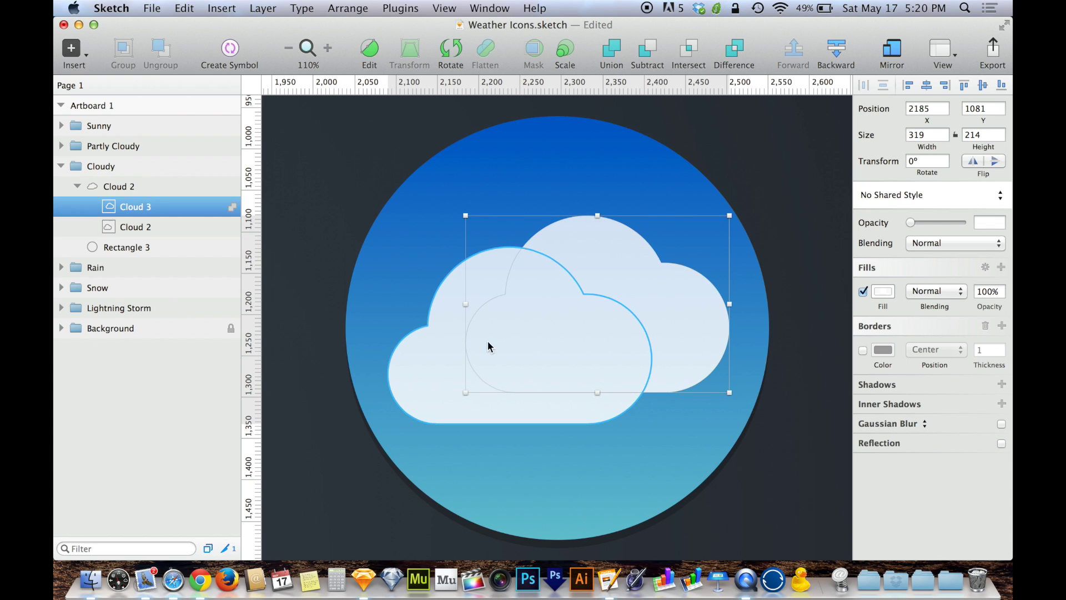
pyautogui.moveTo(649, 268)
pyautogui.mouseDown()
pyautogui.moveTo(638, 250)
pyautogui.moveTo(638, 315)
pyautogui.moveTo(668, 288)
pyautogui.moveTo(638, 252)
pyautogui.moveTo(632, 274)
pyautogui.mouseUp()
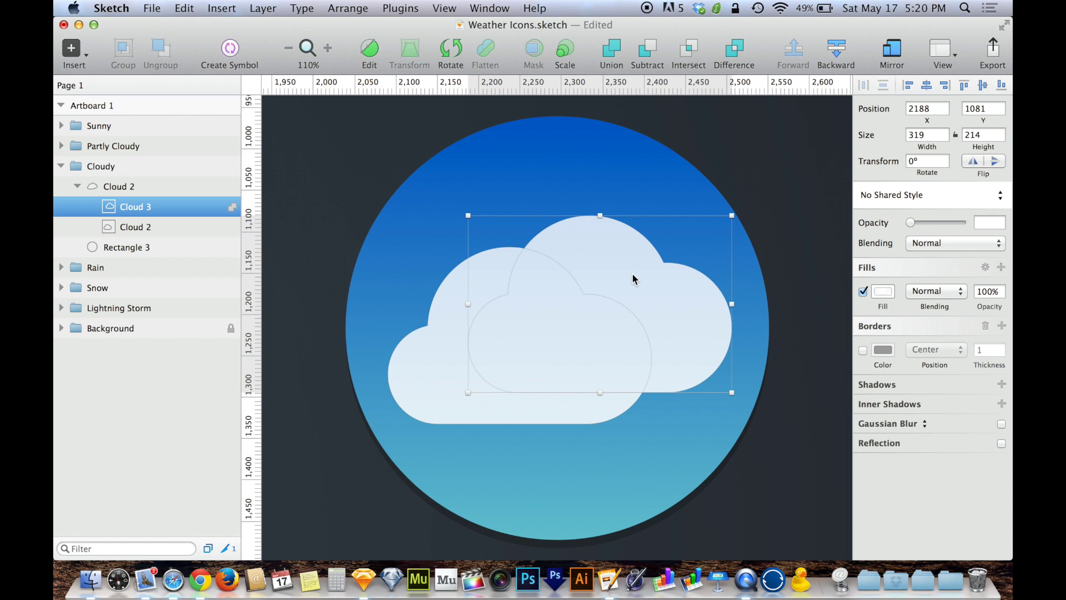
# Collapse the boolean group and select the merged 416 × 252 cloud shape
pyautogui.click(177, 226)
pyautogui.click(173, 207)
pyautogui.click(172, 223)
pyautogui.click(172, 202)
pyautogui.click(77, 186)
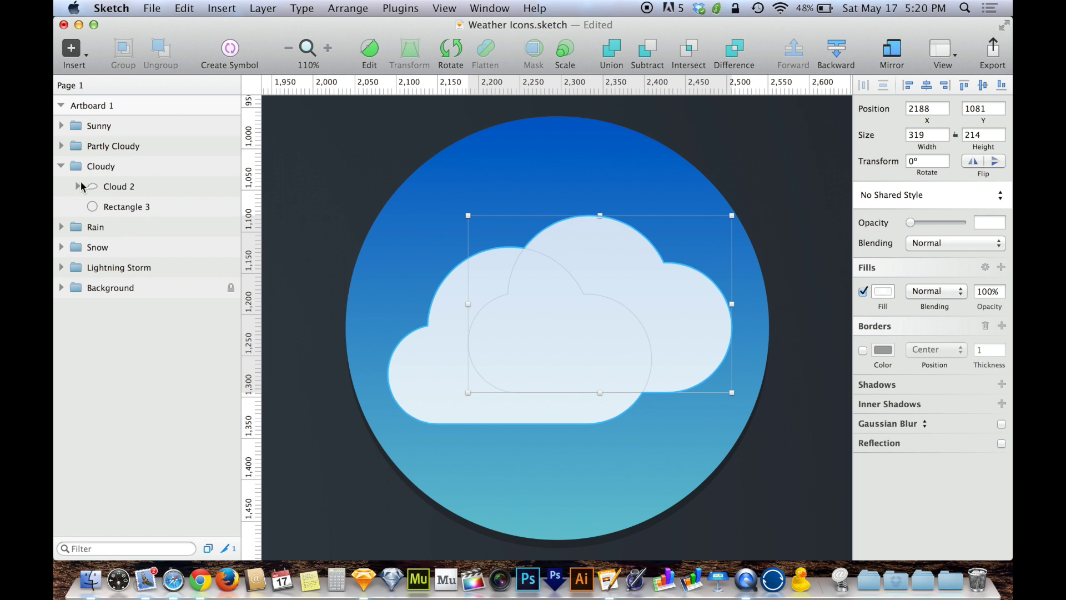
pyautogui.click(115, 187)
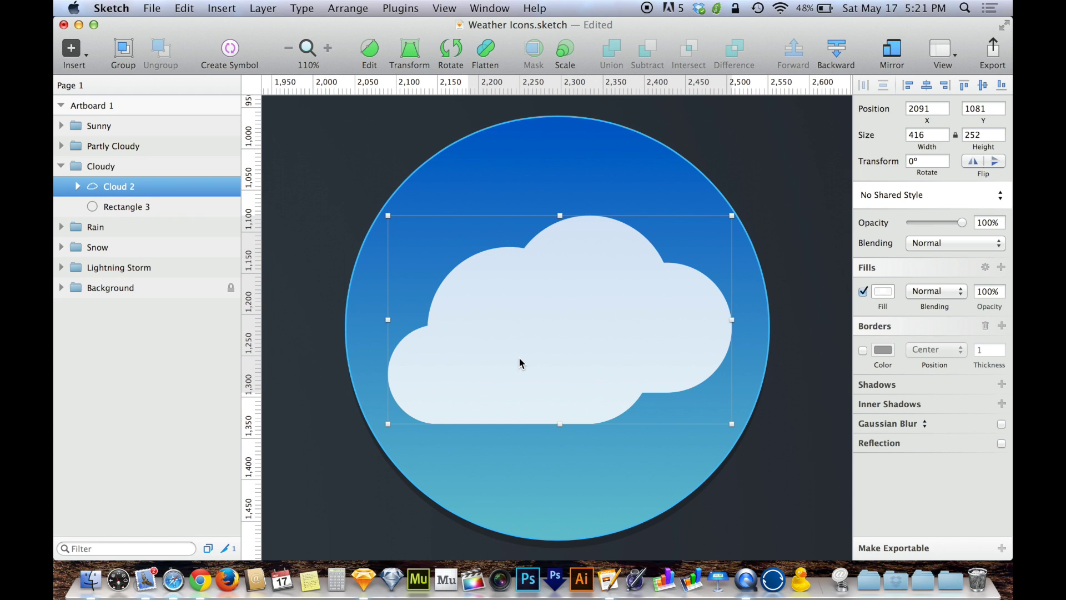
# Change Cloud 3's boolean operation to Subtract, cutting it out of Cloud 2
pyautogui.click(79, 187)
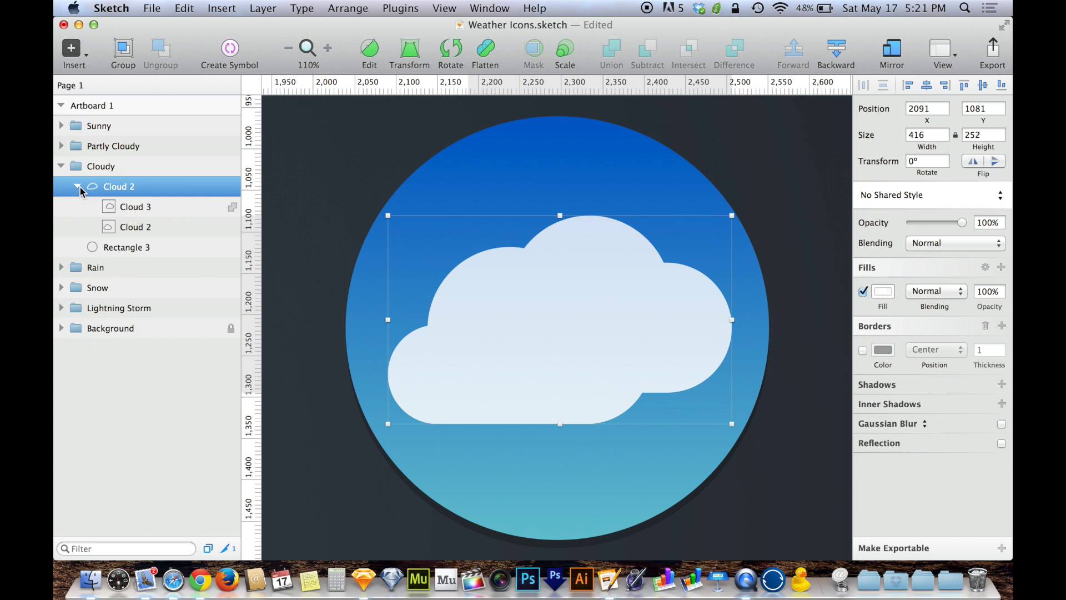
pyautogui.click(175, 229)
pyautogui.click(166, 206)
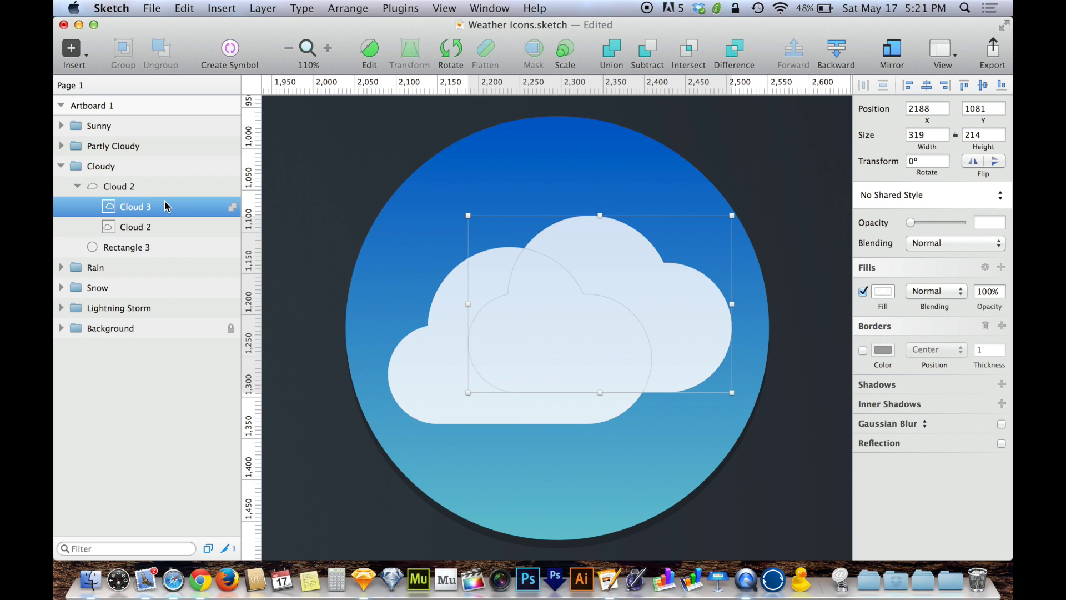
pyautogui.click(231, 207)
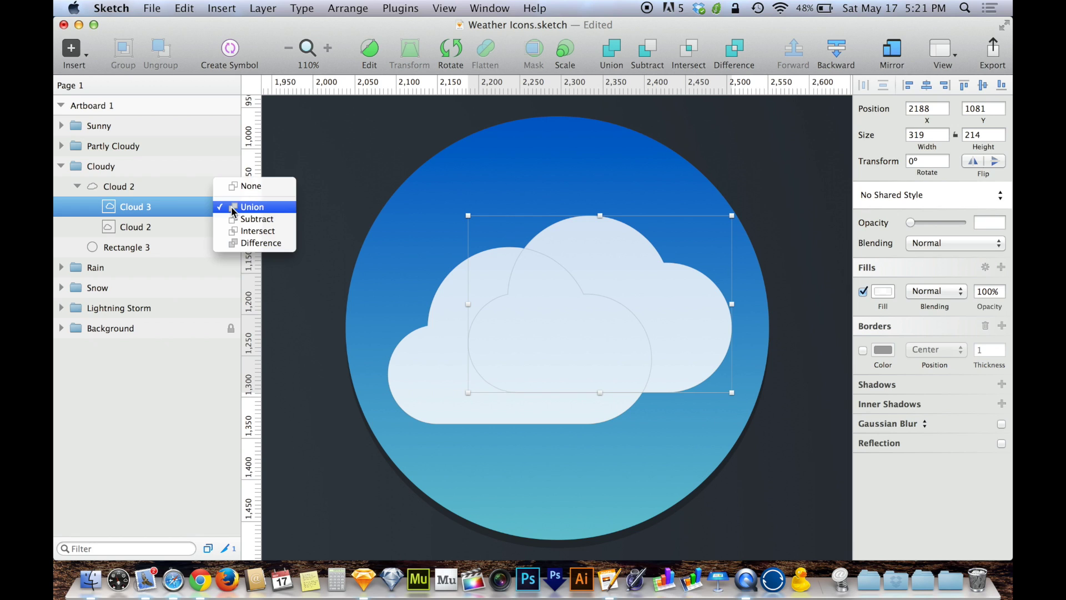
pyautogui.click(275, 219)
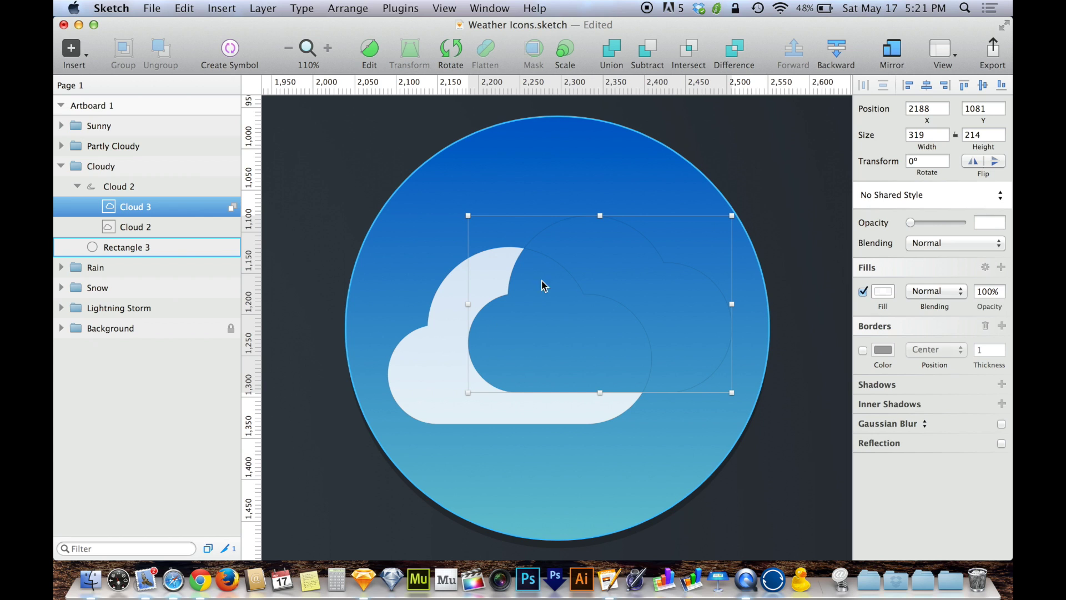
# Deselect to view the crescent cloud, then reselect Cloud 2 and Cloud 3
pyautogui.click(302, 239)
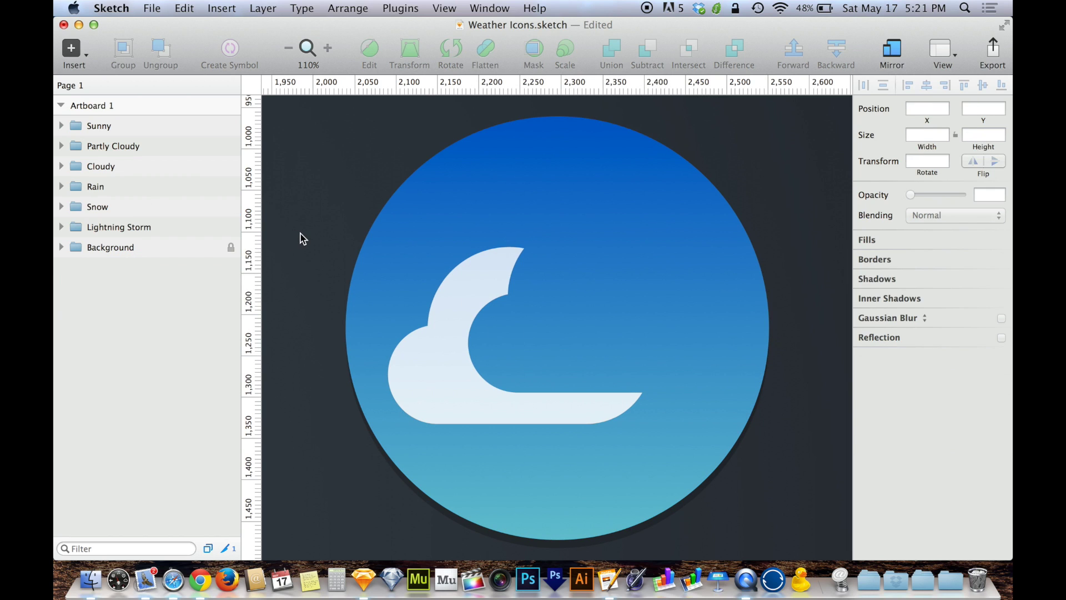
pyautogui.doubleClick(464, 334)
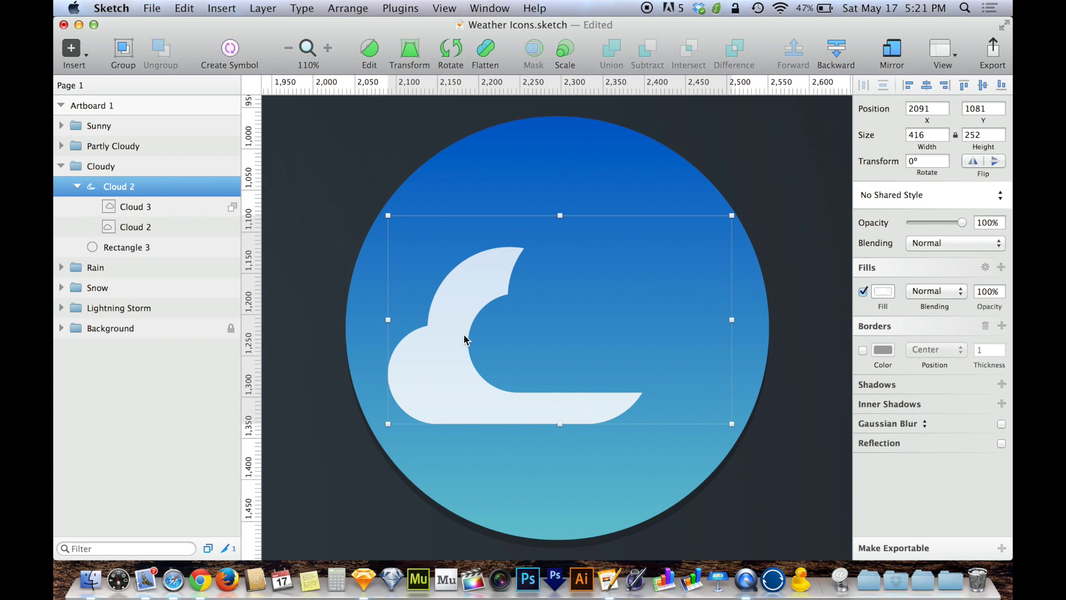
pyautogui.click(194, 207)
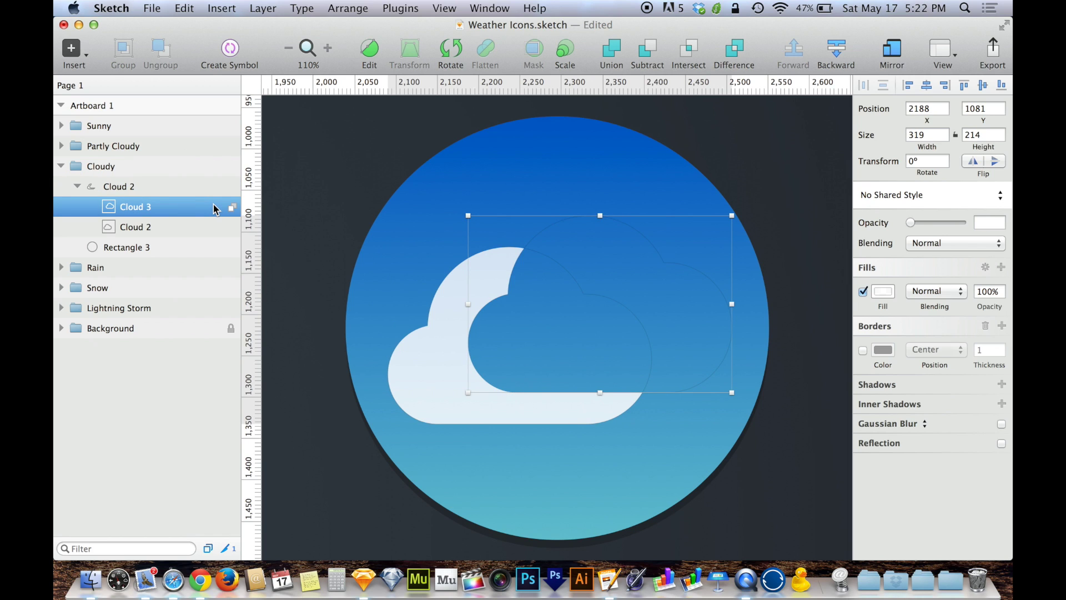
# Switch Cloud 3's boolean operation to Intersect, then to Difference
pyautogui.click(233, 206)
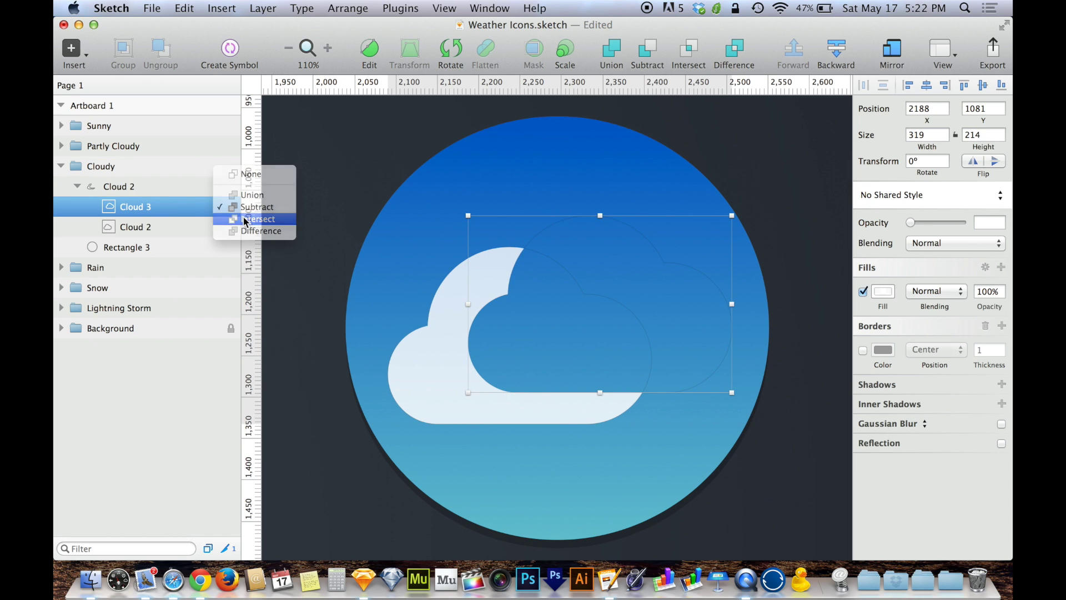
pyautogui.click(244, 220)
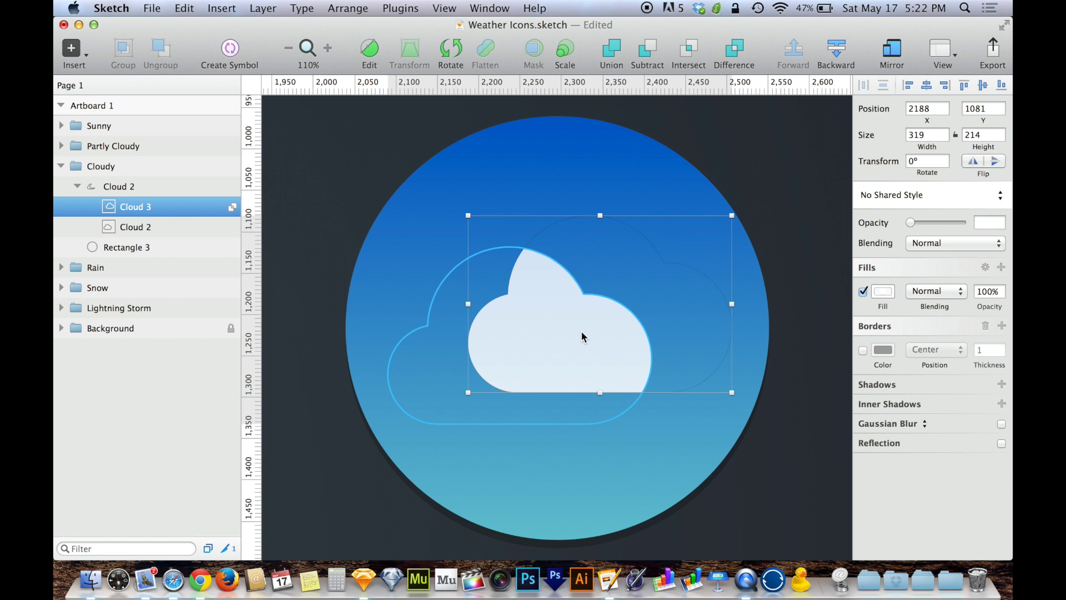
pyautogui.click(232, 206)
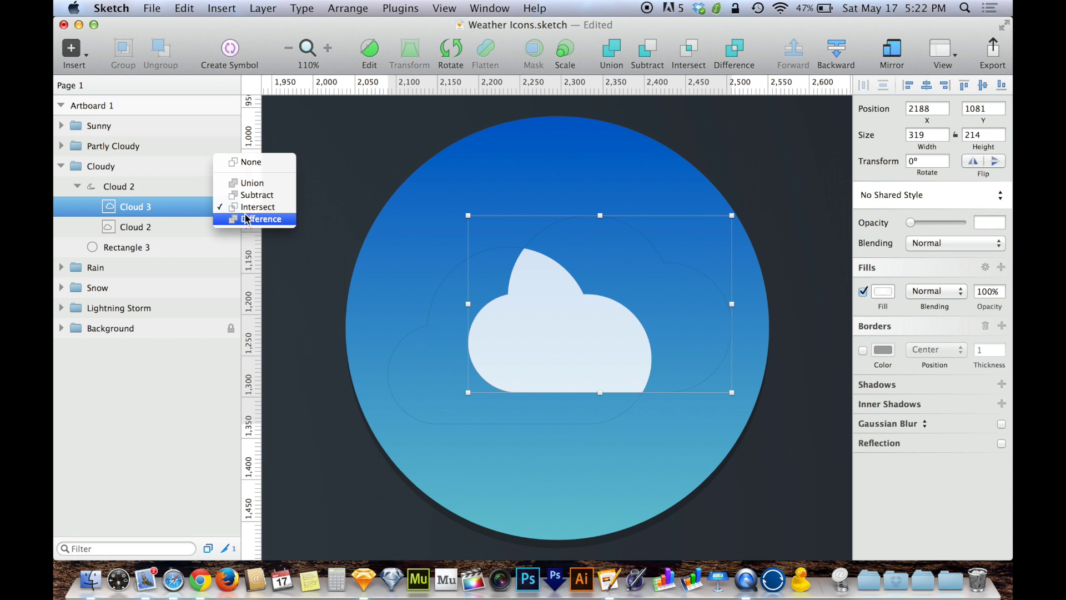
pyautogui.click(250, 222)
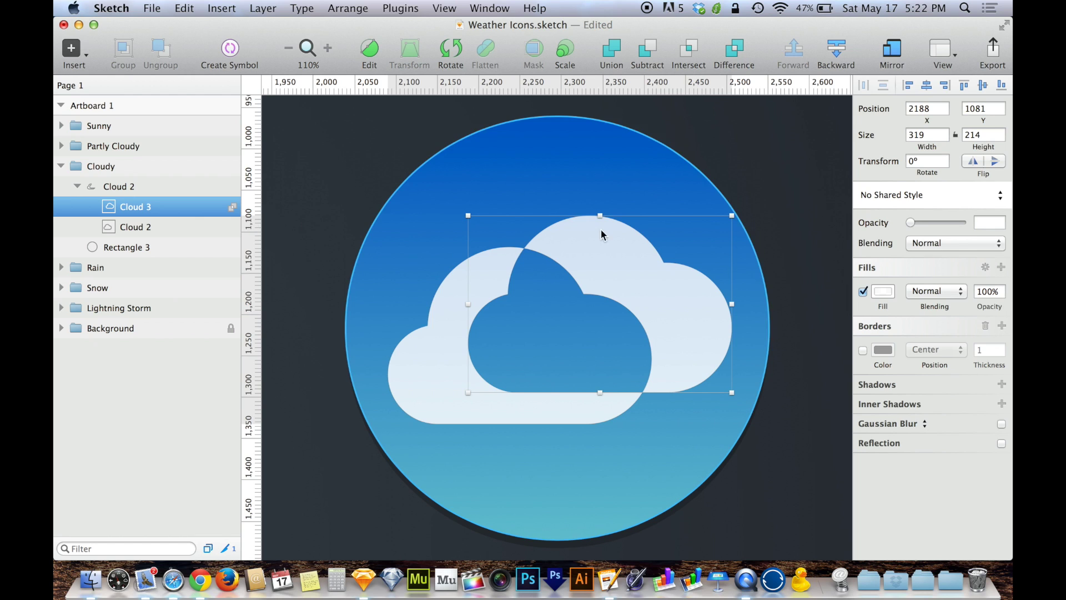
# Drag Cloud 3 away and back so it sits at 2200, 1069
pyautogui.doubleClick(608, 269)
pyautogui.press('Escape')
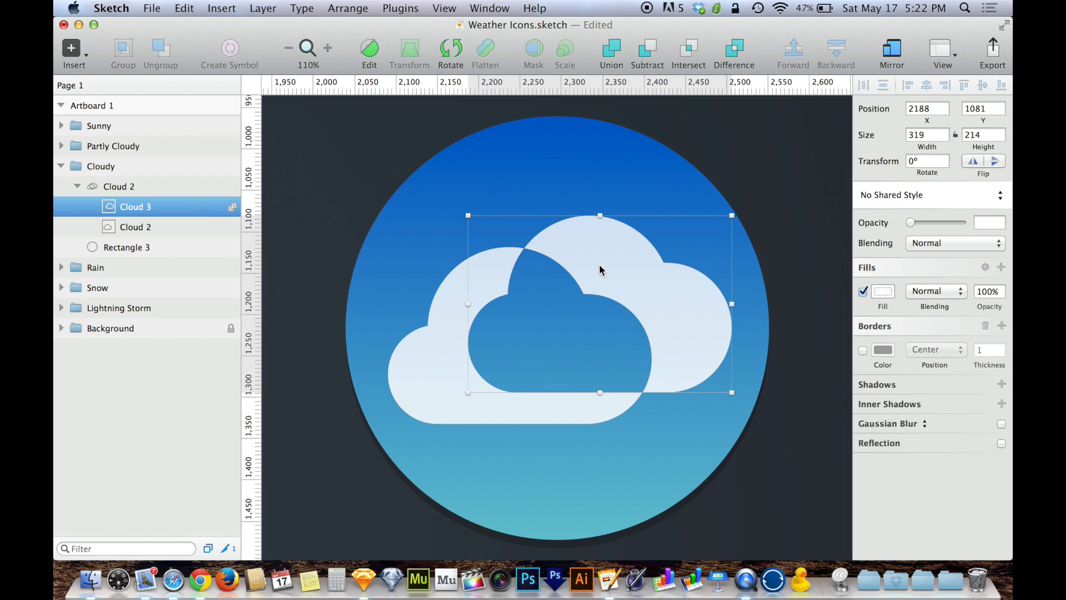
pyautogui.moveTo(599, 264); pyautogui.dragTo(752, 160)
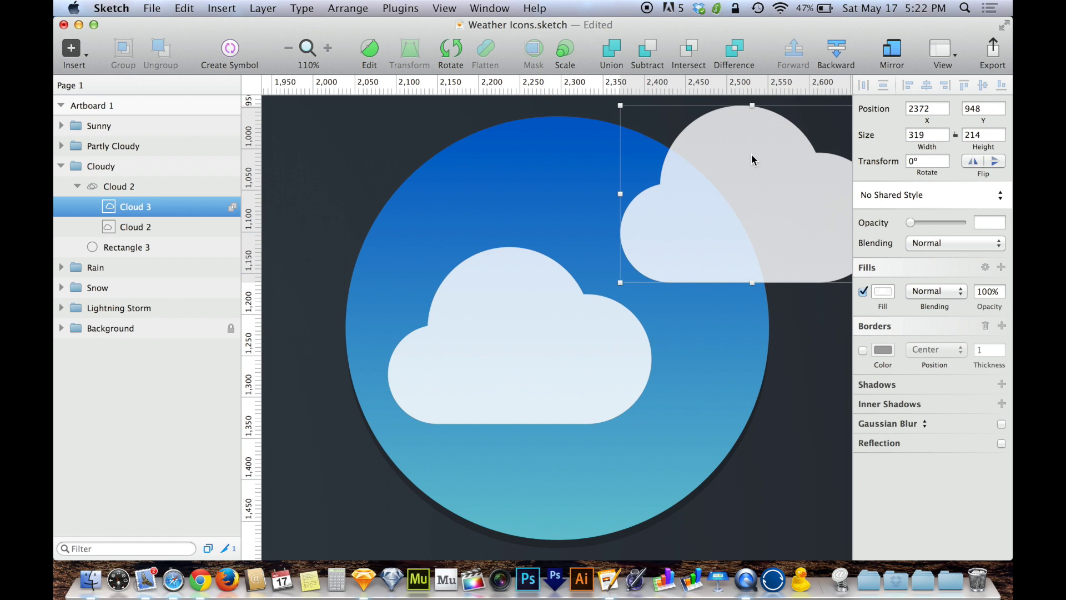
pyautogui.moveTo(751, 155); pyautogui.dragTo(610, 256)
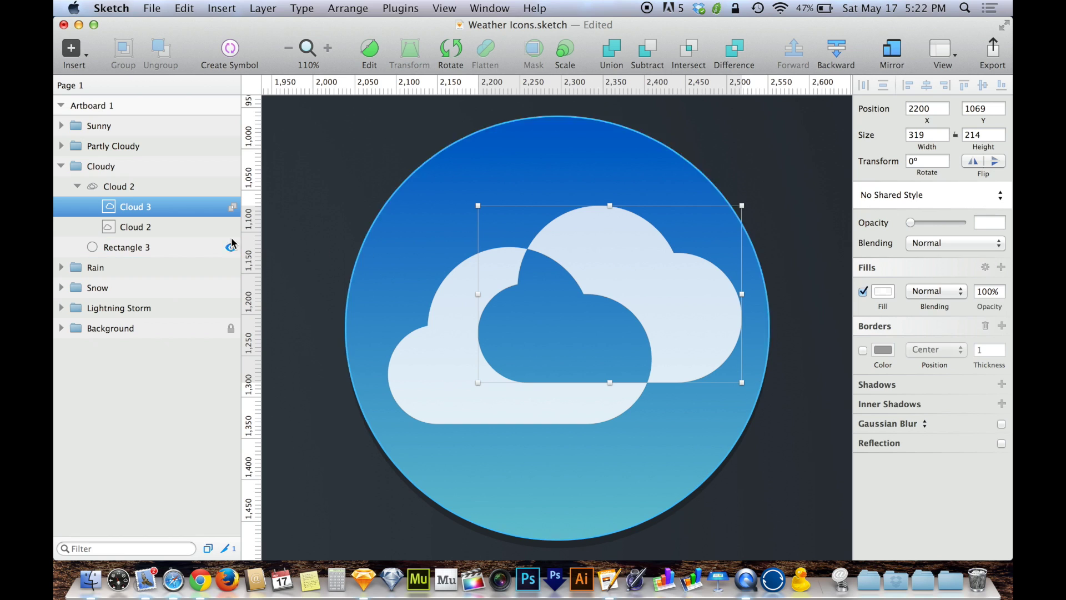
# Set Cloud 3's boolean to None, shrink it to 218 × 146, and centre it in Cloud 2
pyautogui.click(232, 206)
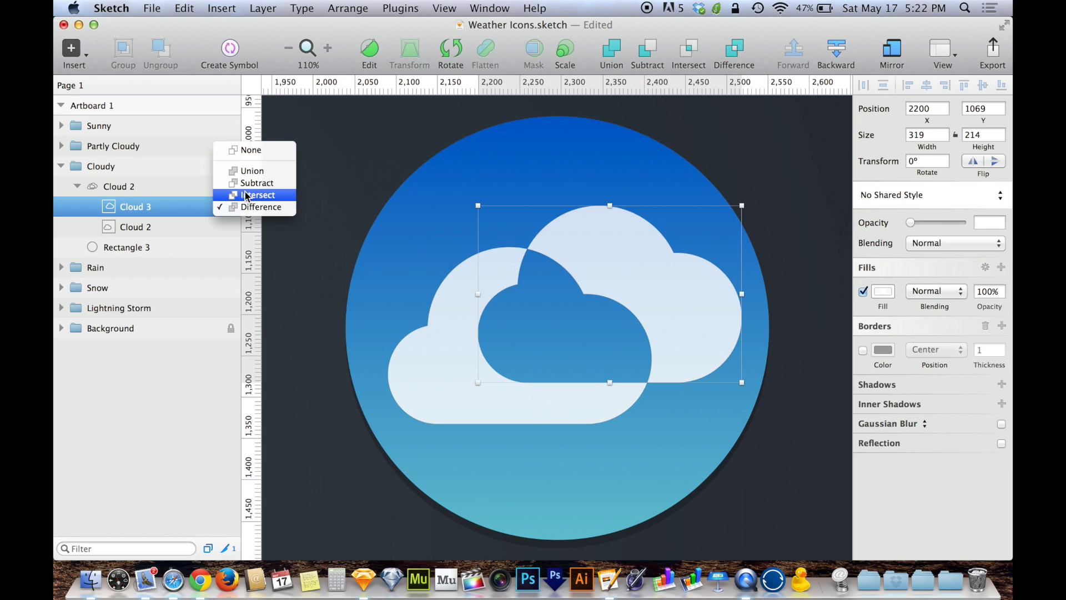
pyautogui.click(251, 151)
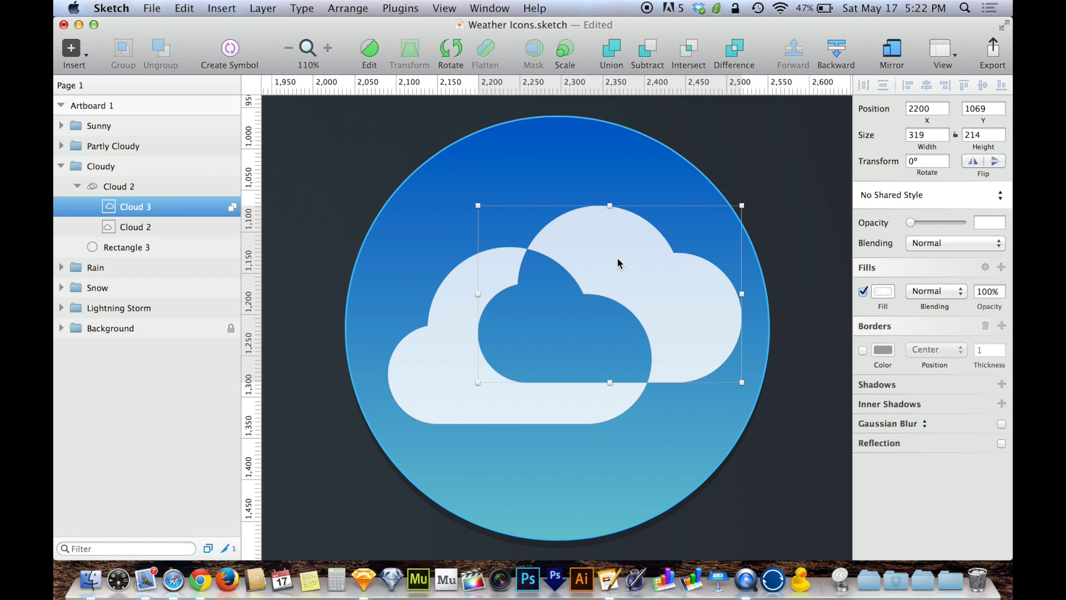
pyautogui.moveTo(741, 205); pyautogui.dragTo(658, 251)
pyautogui.moveTo(559, 337); pyautogui.dragTo(533, 361)
pyautogui.press('Down')
pyautogui.press('Down')
pyautogui.press('Down')
pyautogui.press('Down')
pyautogui.press('Down')
pyautogui.press('Down')
pyautogui.press('Down')
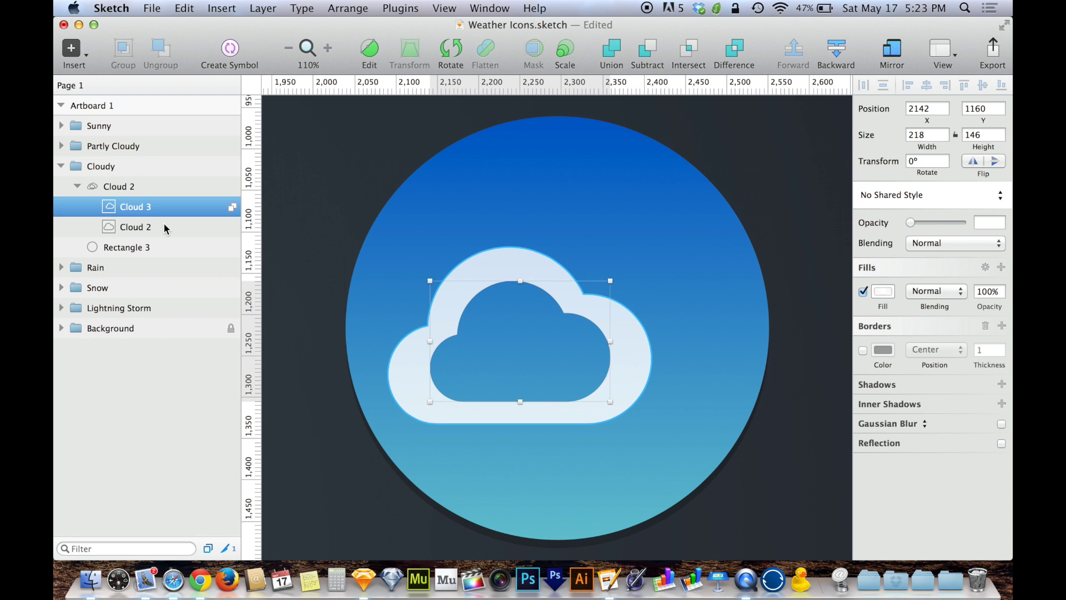
# Move Cloud 3 down and right to 2217, 1187, leaving its boolean operation unchanged
pyautogui.moveTo(511, 336); pyautogui.dragTo(563, 363)
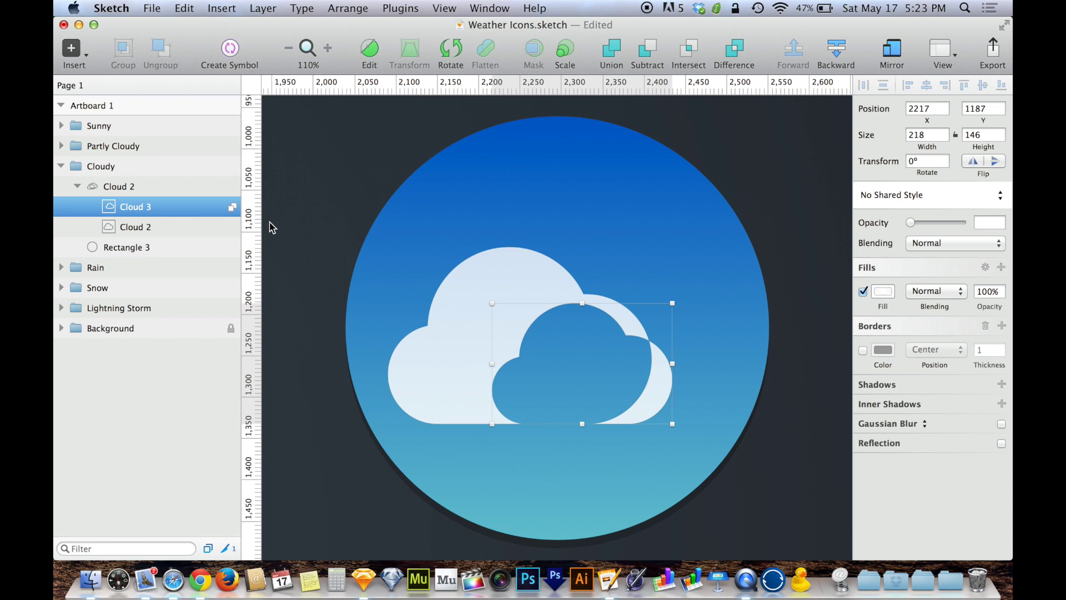
pyautogui.click(233, 207)
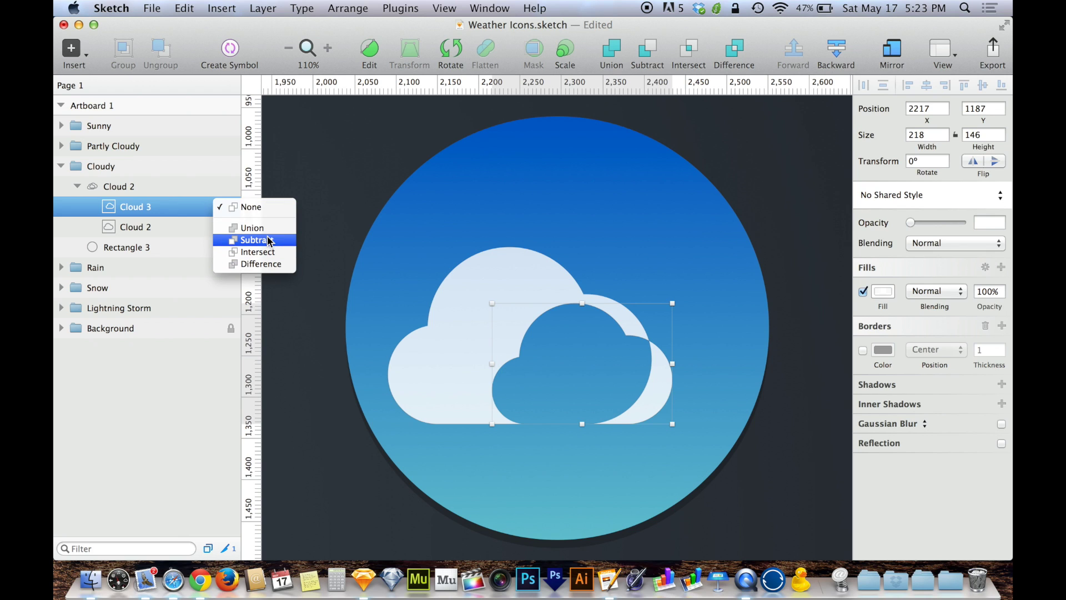
pyautogui.click(200, 214)
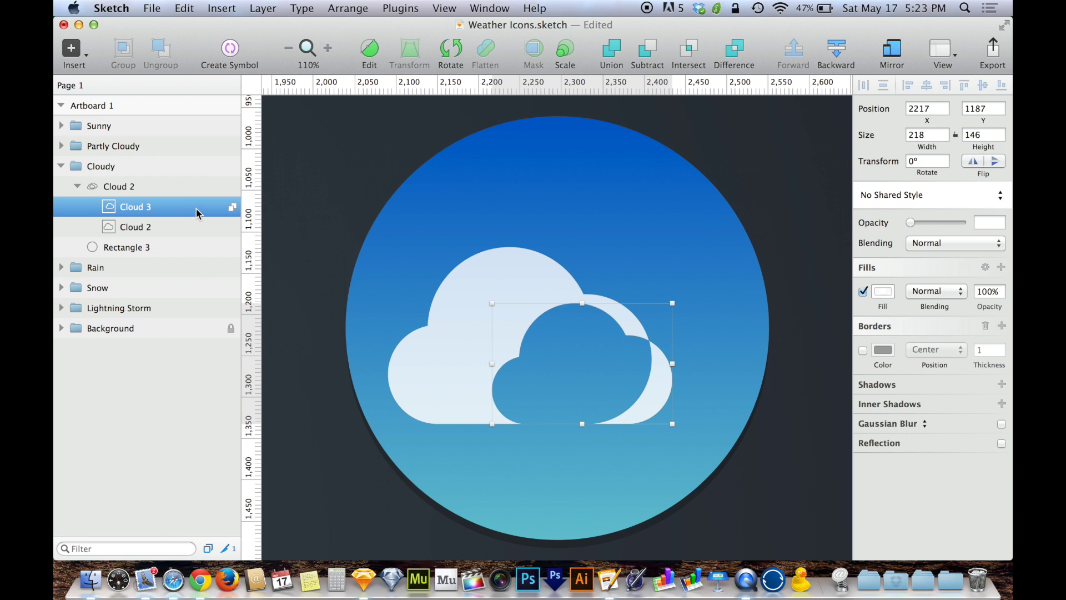
pyautogui.click(233, 210)
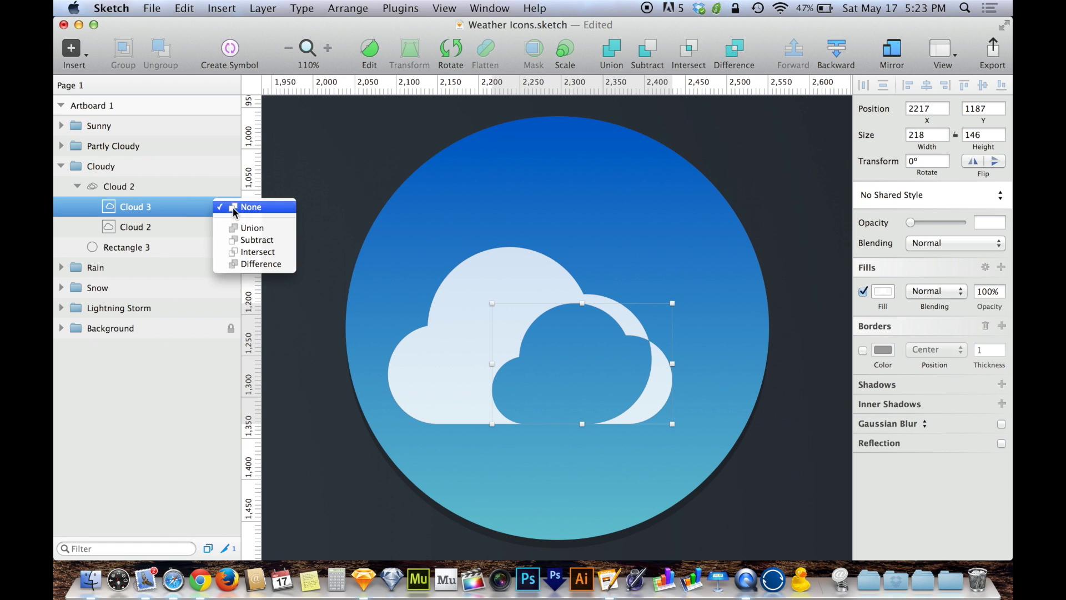
pyautogui.click(193, 211)
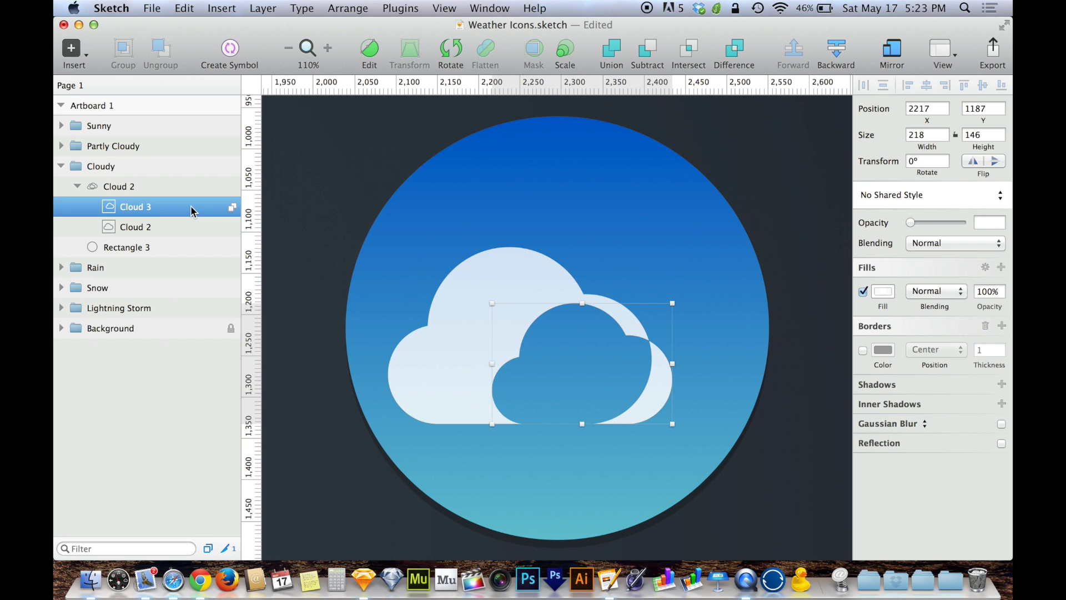